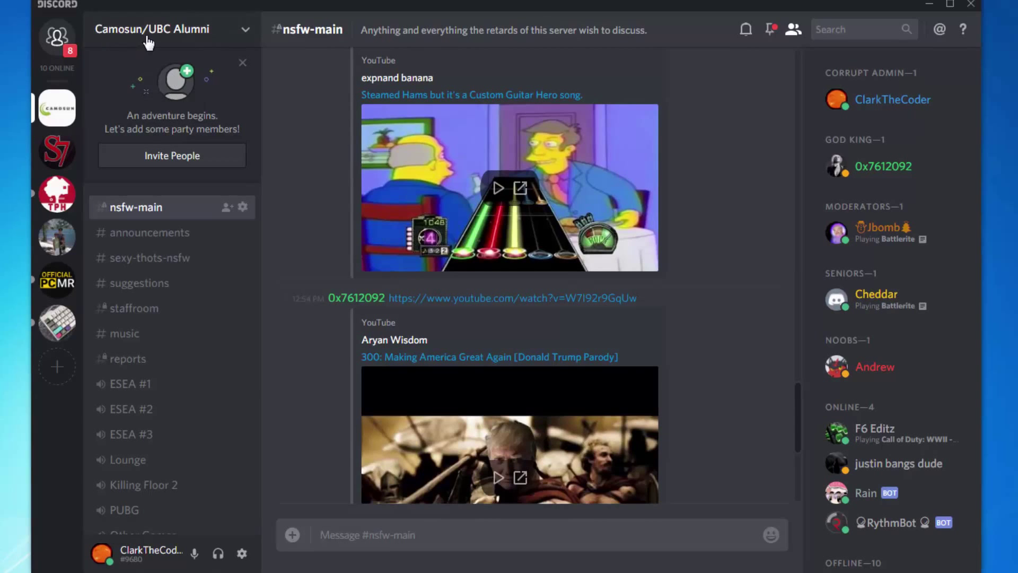
Open Server Settings for the Camosun/UBC Alumni server from the server name menu.
{"action": "left_click", "coordinate": [158, 37]}
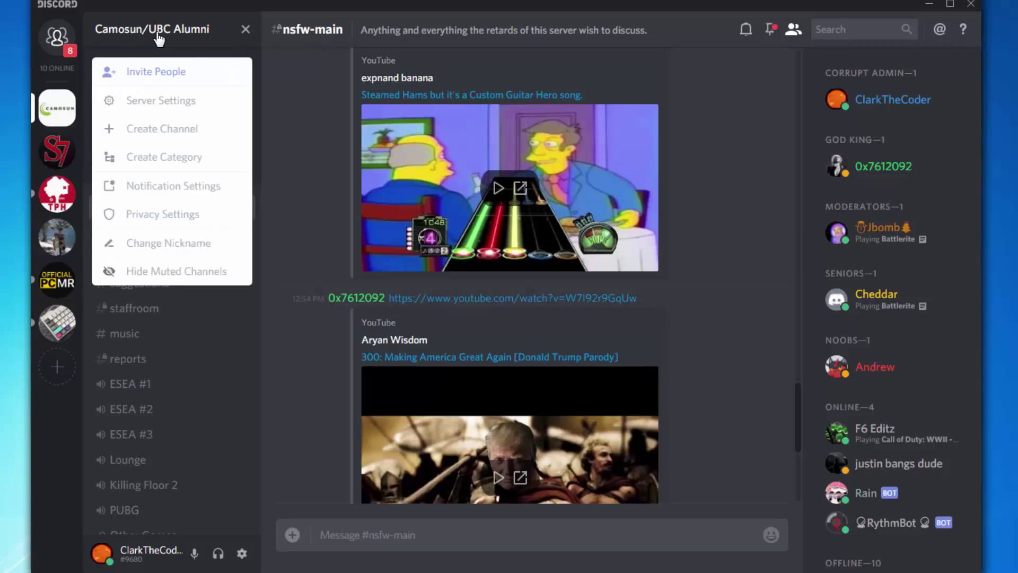
{"action": "left_click", "coordinate": [160, 103]}
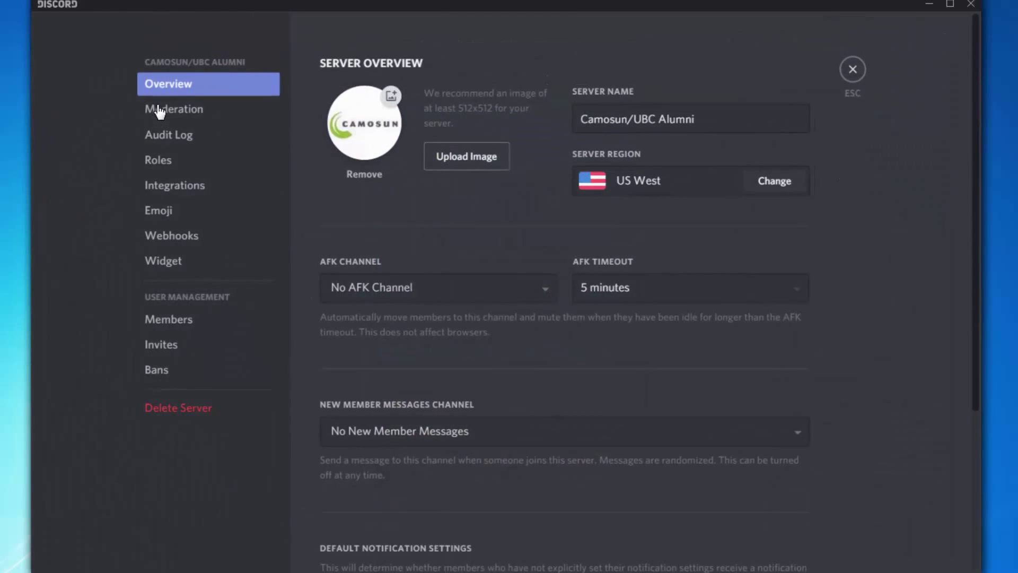
Show the Members list and check Dom's member actions for Transfer Ownership, then dismiss them.
{"action": "left_click", "coordinate": [172, 328]}
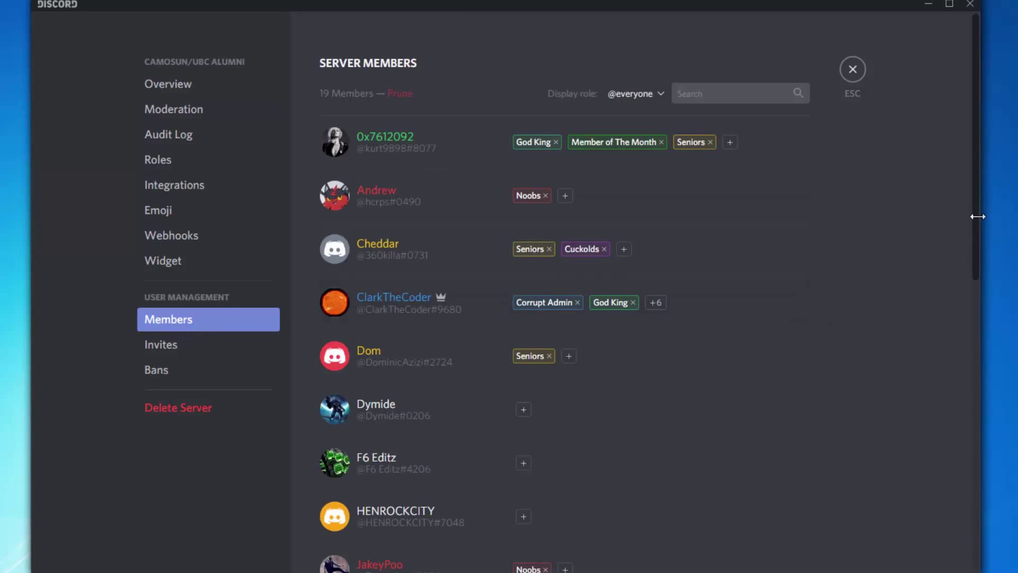
{"action": "mouse_move", "coordinate": [976, 219]}
{"action": "left_mouse_down"}
{"action": "mouse_move", "coordinate": [976, 299]}
{"action": "mouse_move", "coordinate": [979, 209]}
{"action": "left_mouse_up"}
{"action": "mouse_move", "coordinate": [806, 353]}
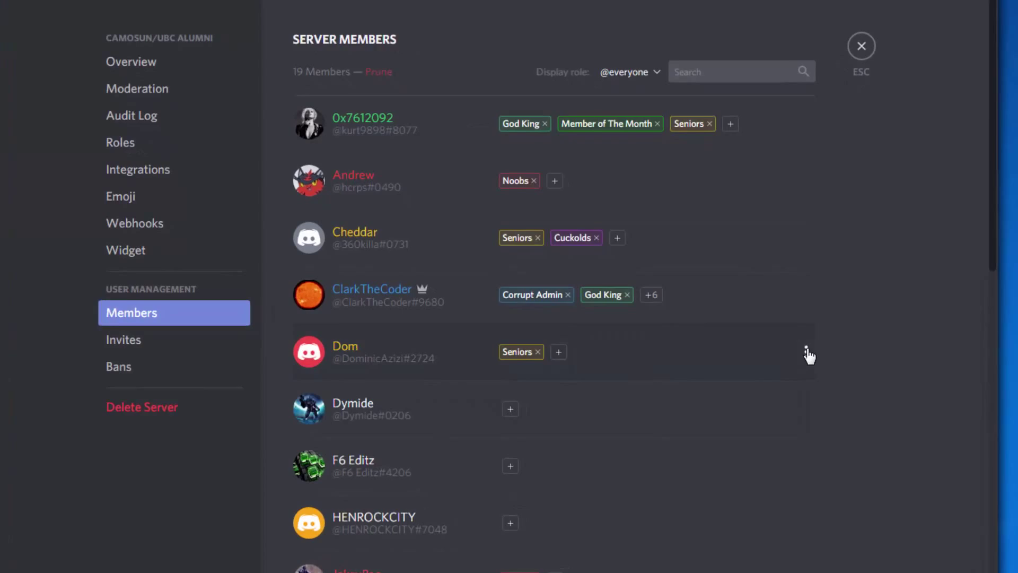
{"action": "left_click", "coordinate": [799, 358]}
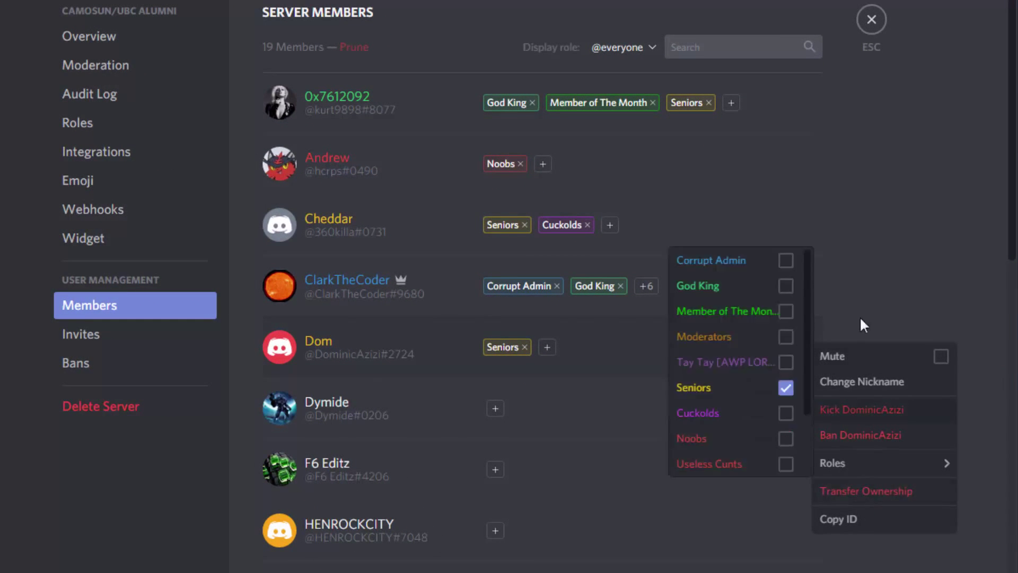
{"action": "left_click", "coordinate": [899, 254]}
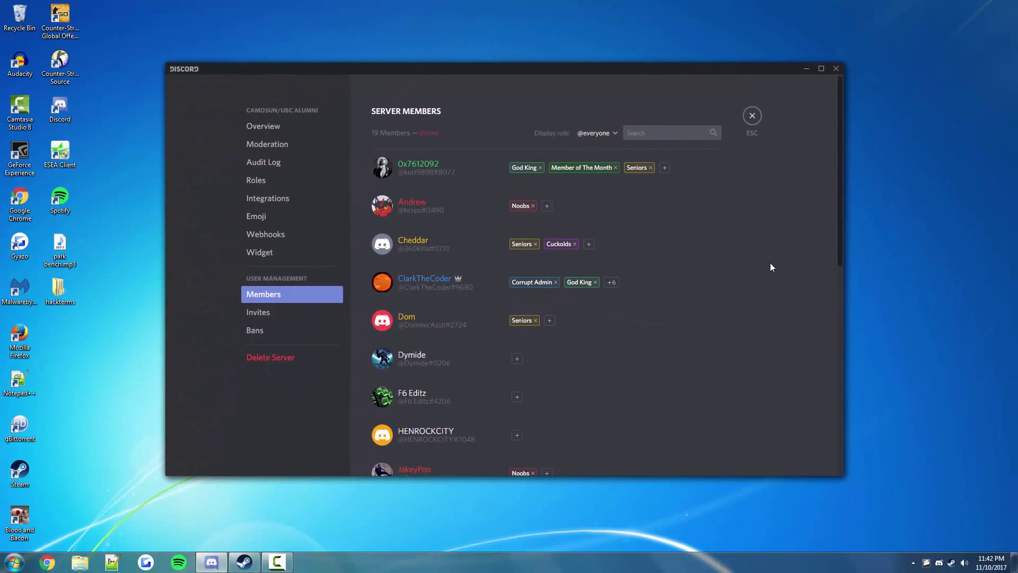